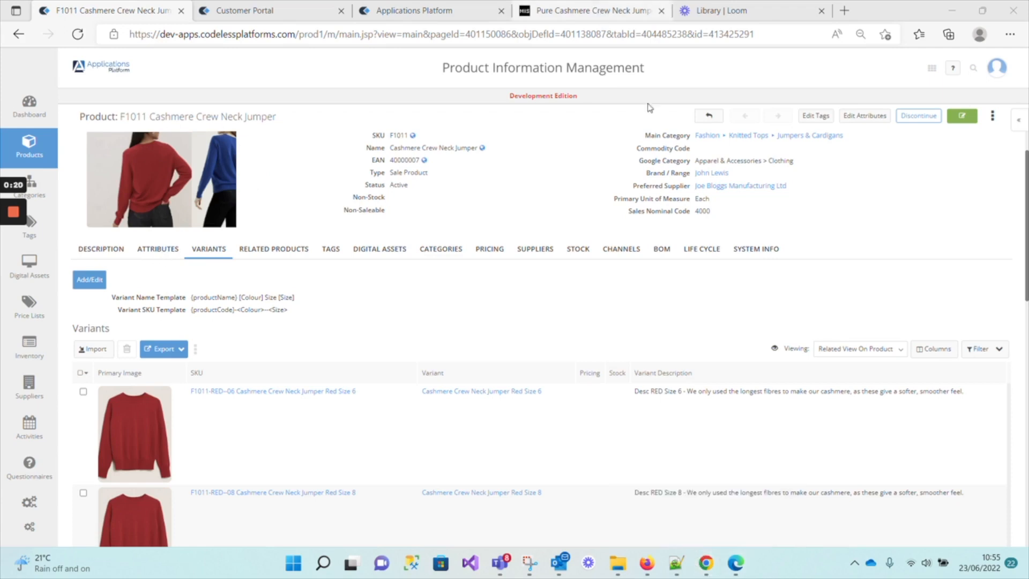
Switch between the browser windows to view other example product pages and their variant lists.
left_click(706, 574)
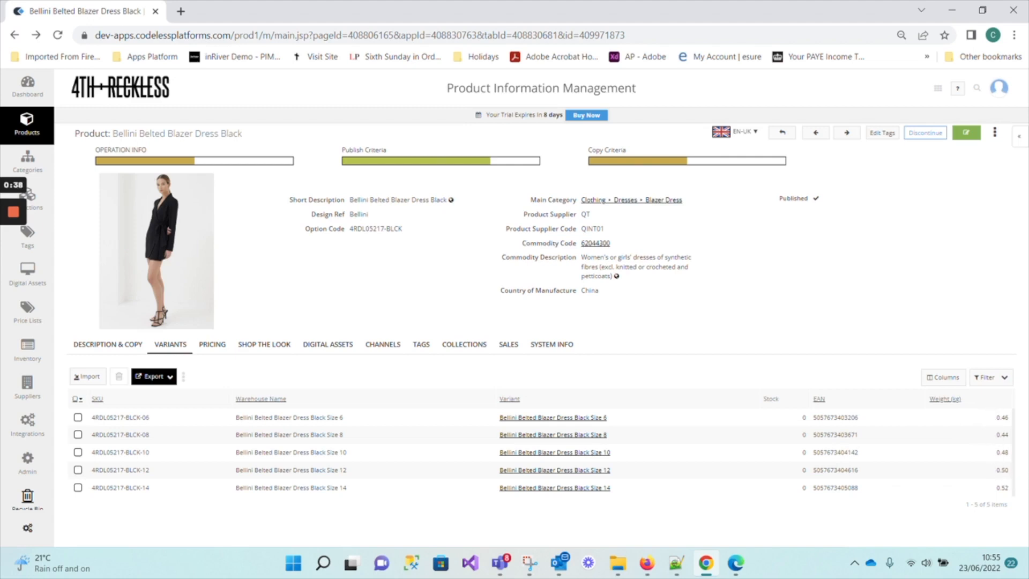
left_click(649, 572)
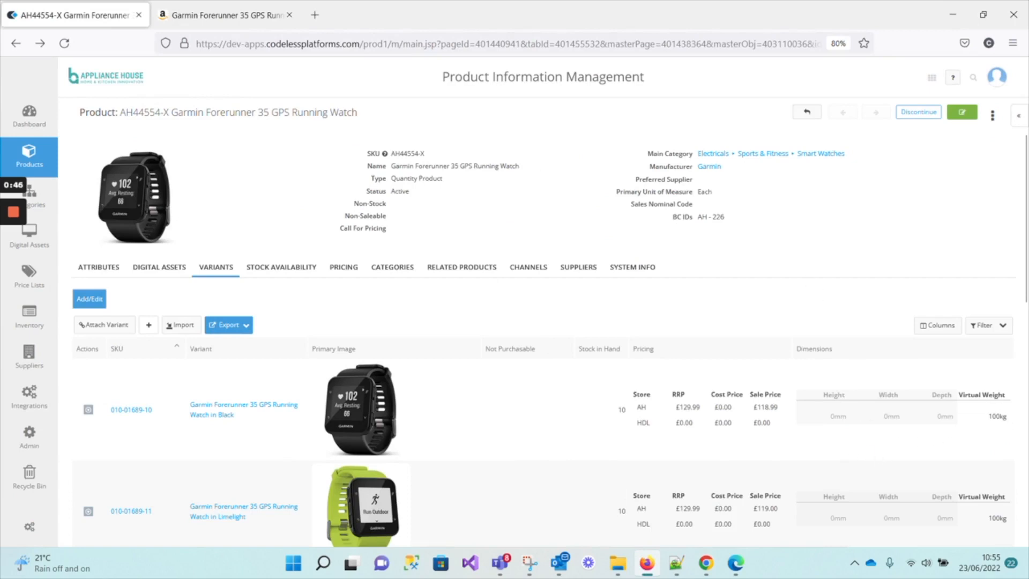
scroll(984, 421, "down", 2)
scroll(984, 421, "up", 2)
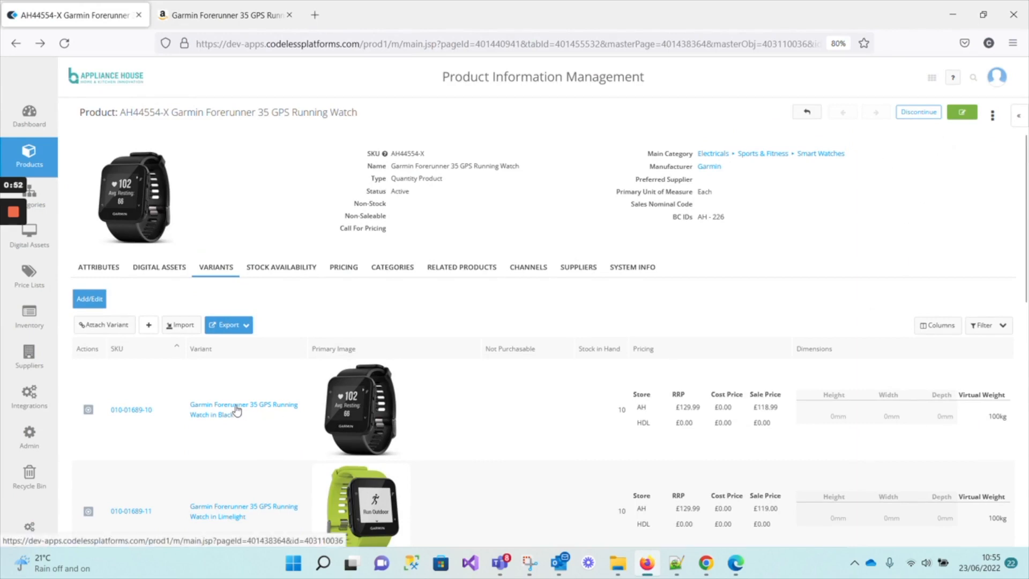
Open the Garmin Forerunner 35 watch's black variant for editing, then cancel without changes.
left_click(140, 412)
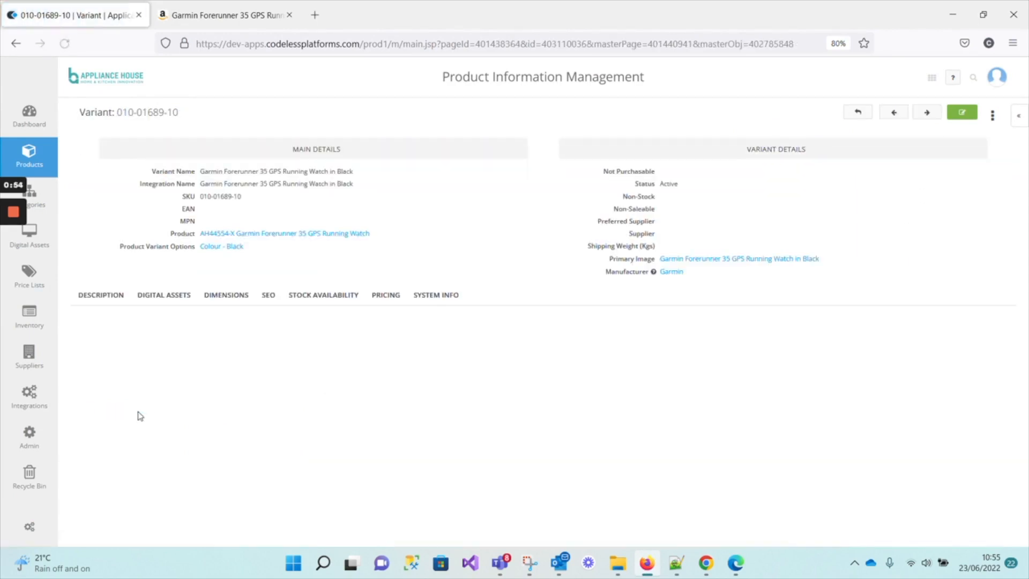
left_click(974, 118)
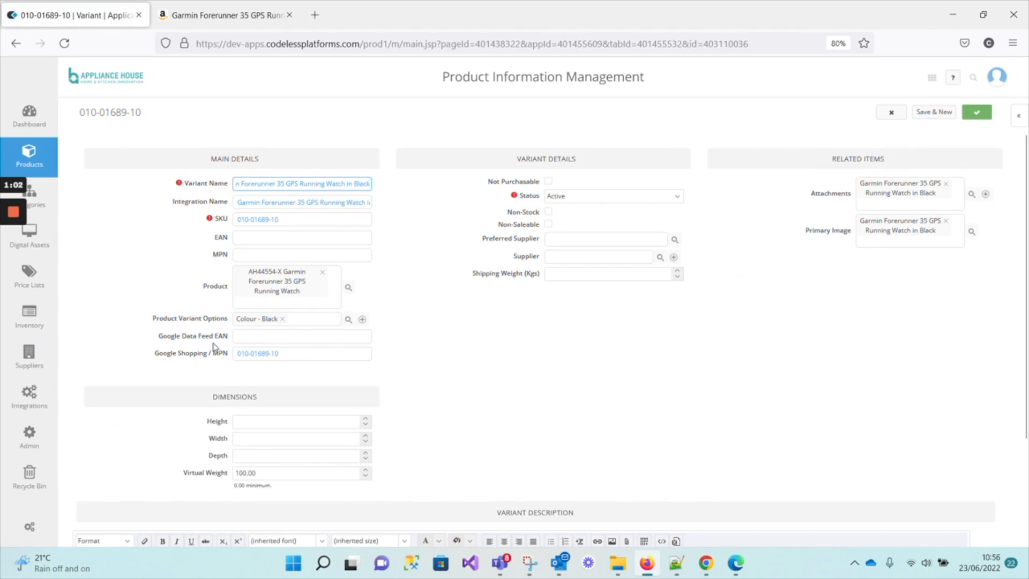
scroll(217, 370, "down", 2)
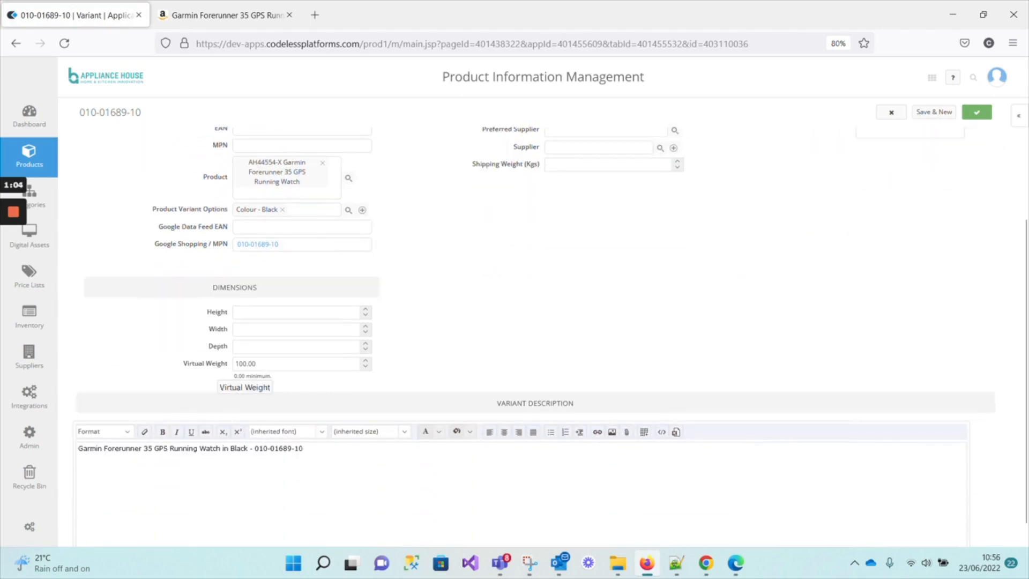
scroll(219, 370, "up", 2)
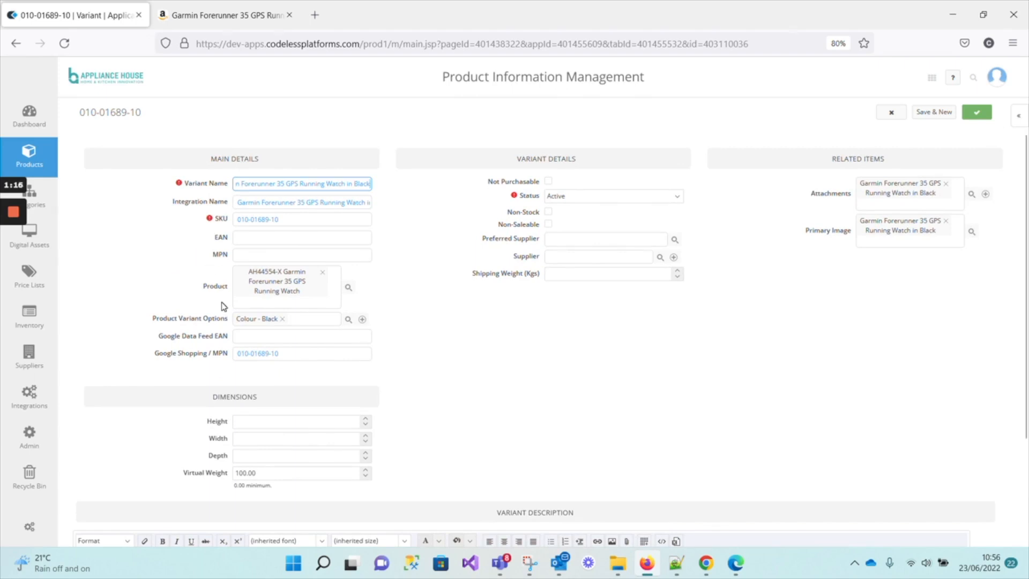
left_click(900, 113)
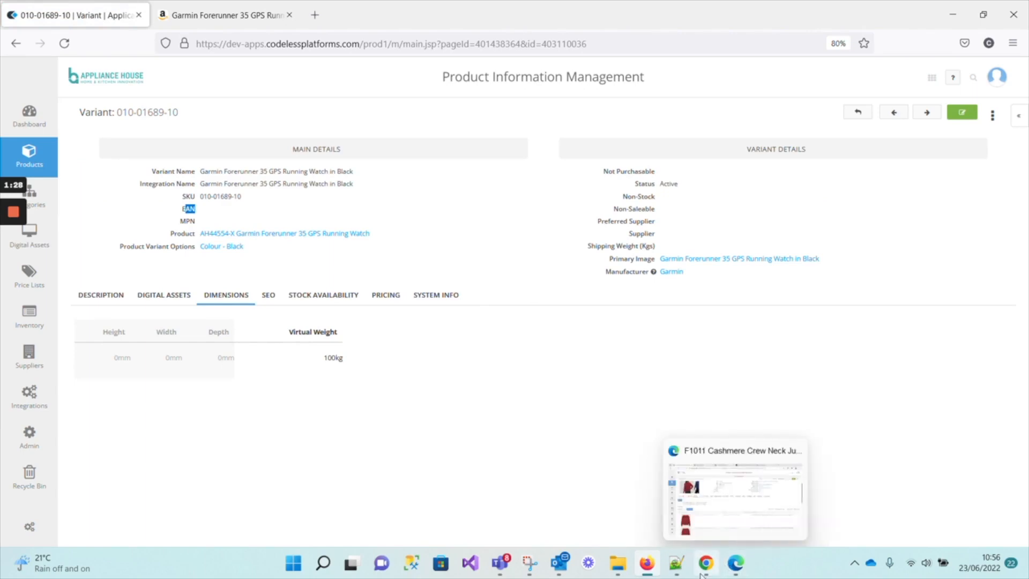
Return to the F1011 Cashmere Crew Neck Jumper product and highlight its EAN value.
mouse_move(701, 572)
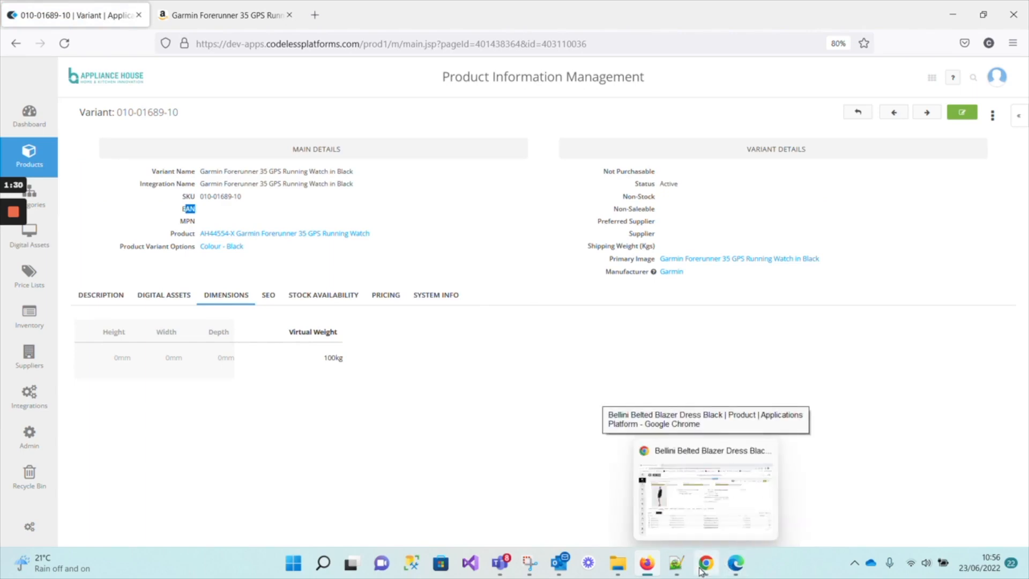
left_click(735, 564)
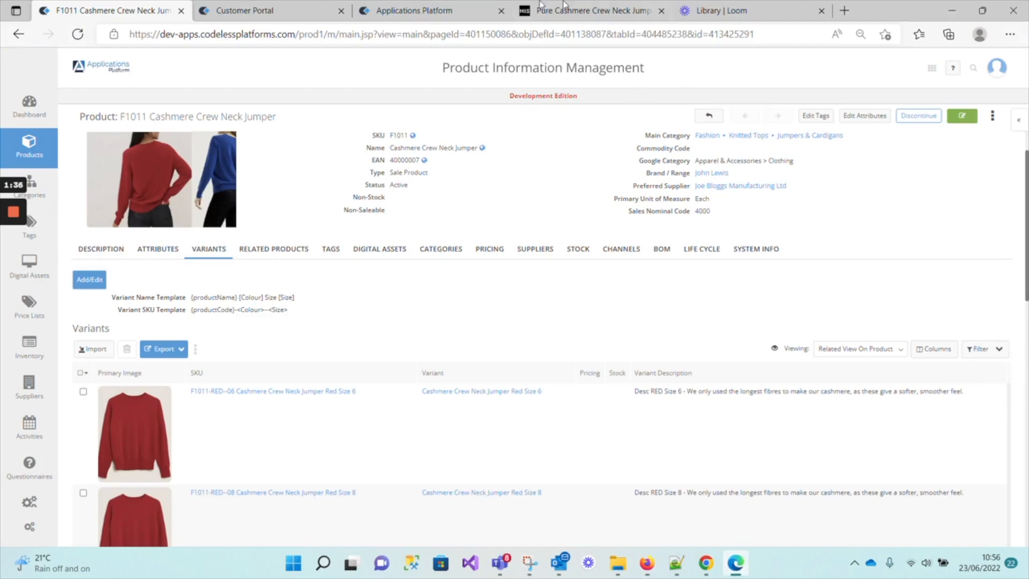
left_click_drag(389, 160, 419, 160)
Open the Variant object definition from the Variants list and show its fields.
mouse_move(67, 155)
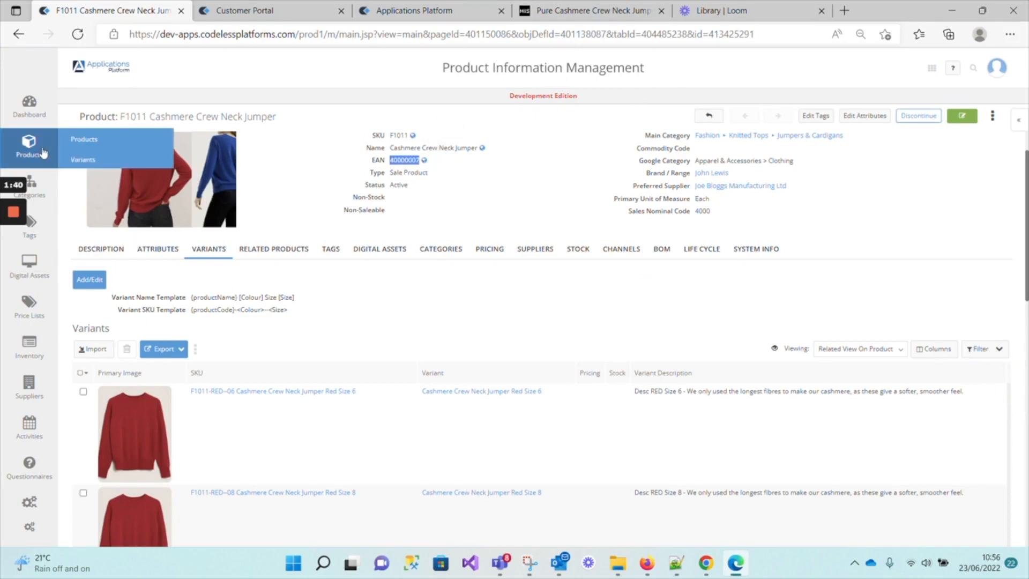
left_click(80, 159)
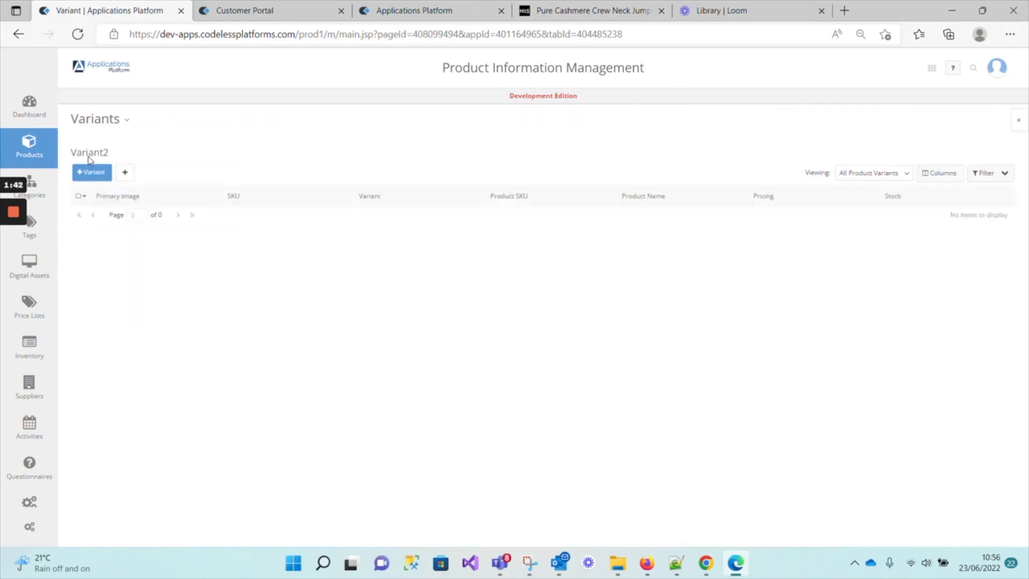
left_click(129, 123)
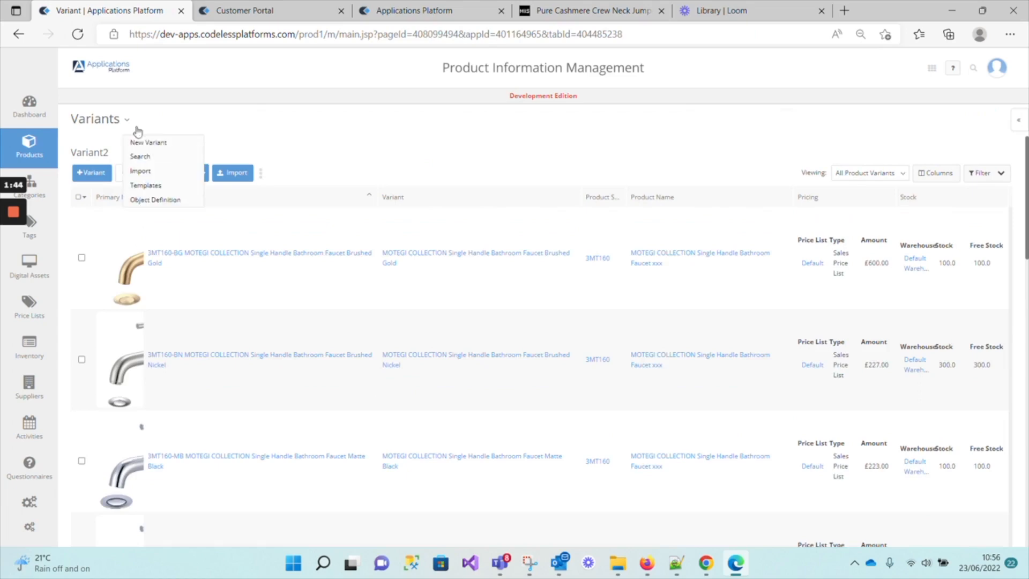
left_click(158, 200)
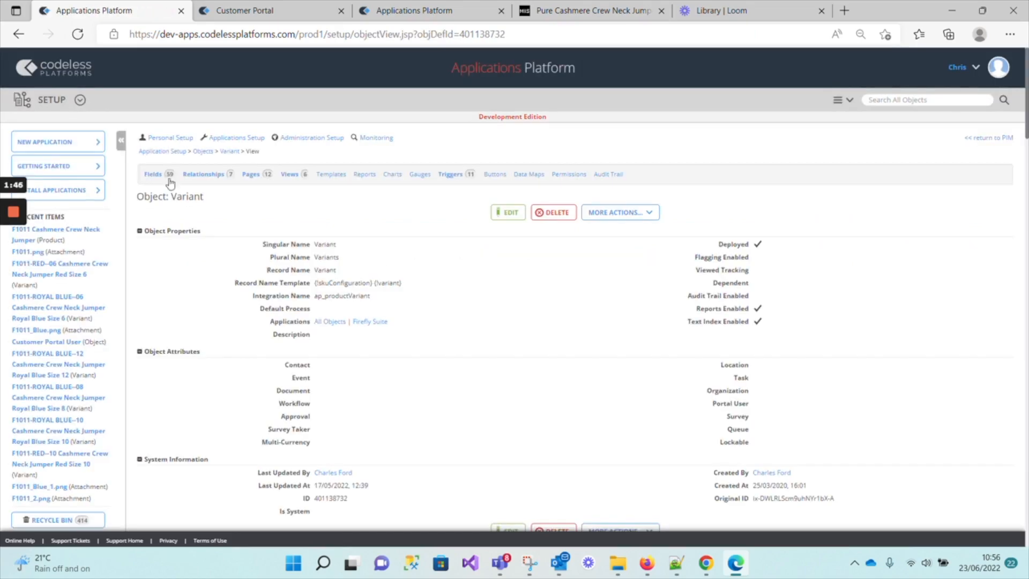
left_click(155, 174)
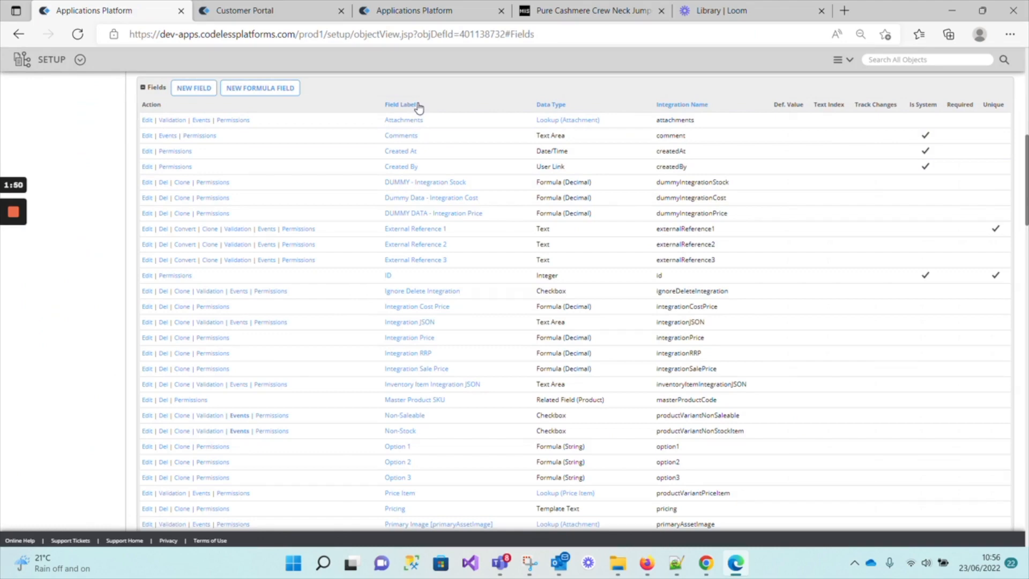
Start a new Text field on the Variant object and label it EAN.
left_click(194, 88)
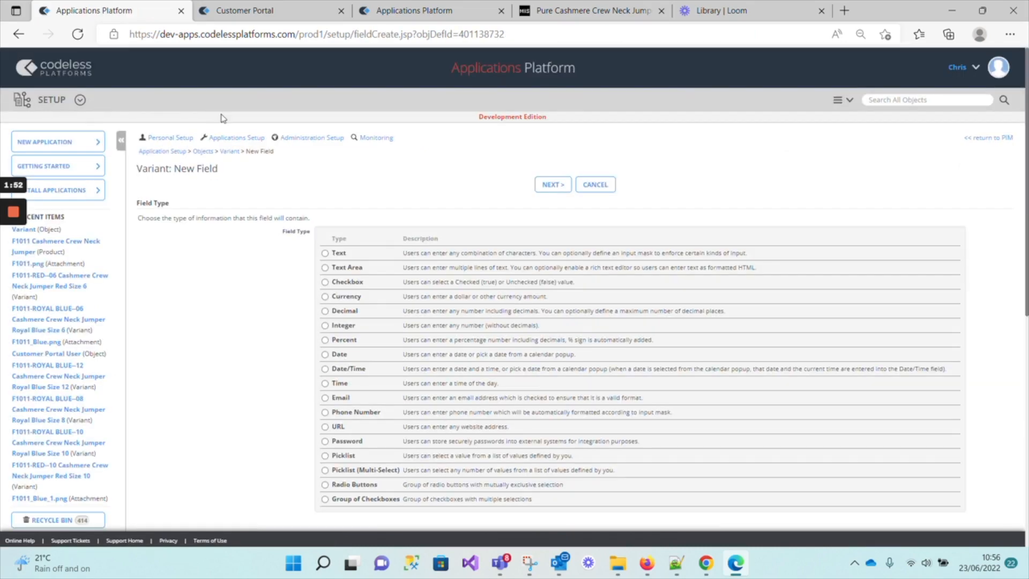
left_click(326, 253)
left_click(561, 187)
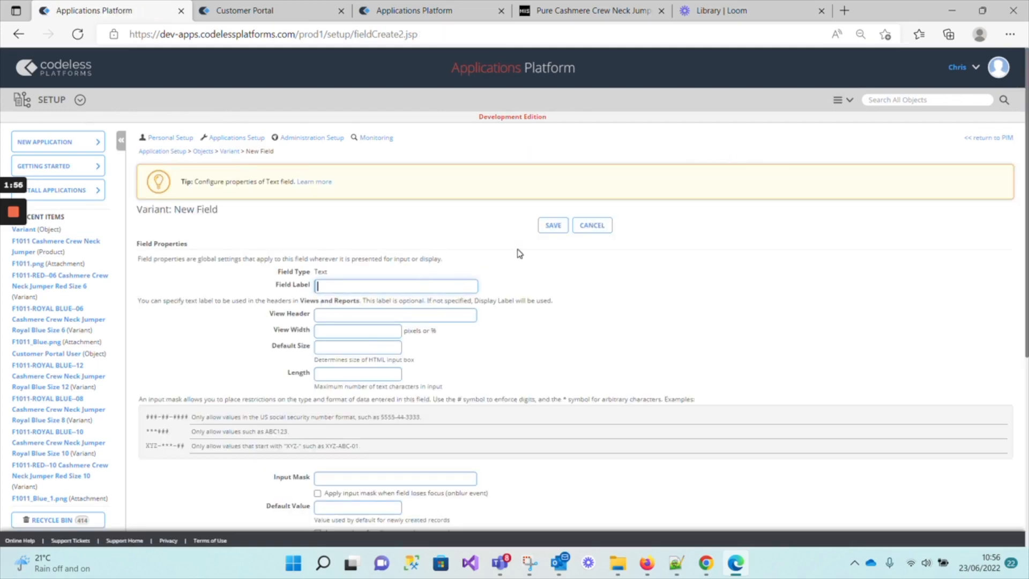
type("EAN")
Enable indexing of the EAN field for text search, leave encryption off, and save the field.
scroll(519, 253, "down", 3)
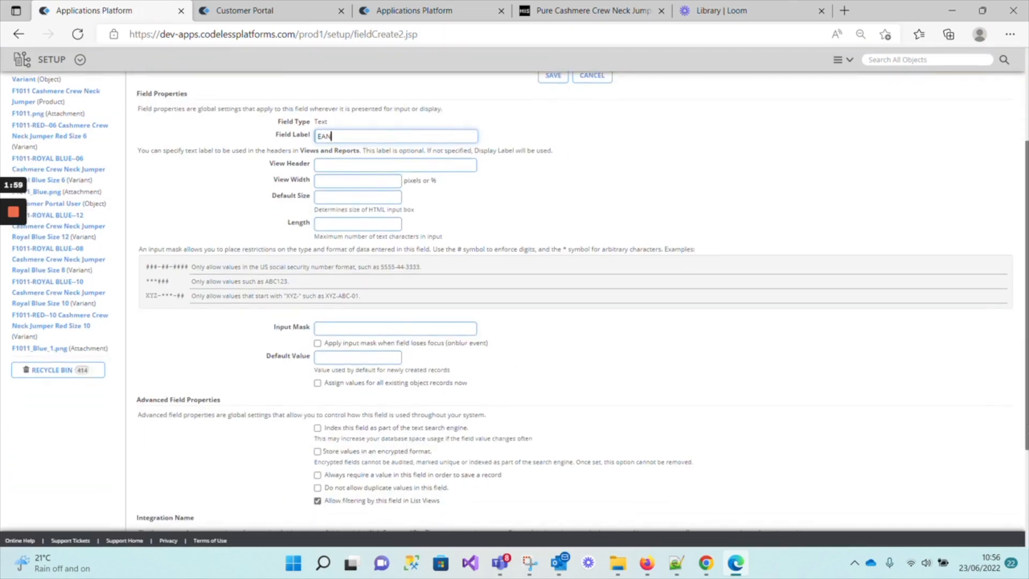
left_click(317, 428)
left_click(317, 452)
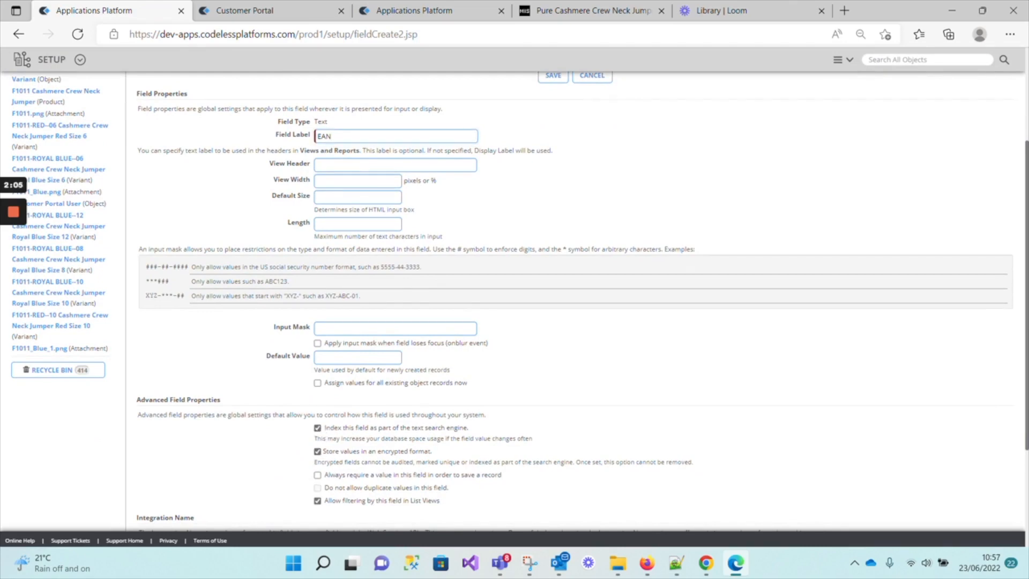
left_click(318, 452)
scroll(479, 429, "down", 3)
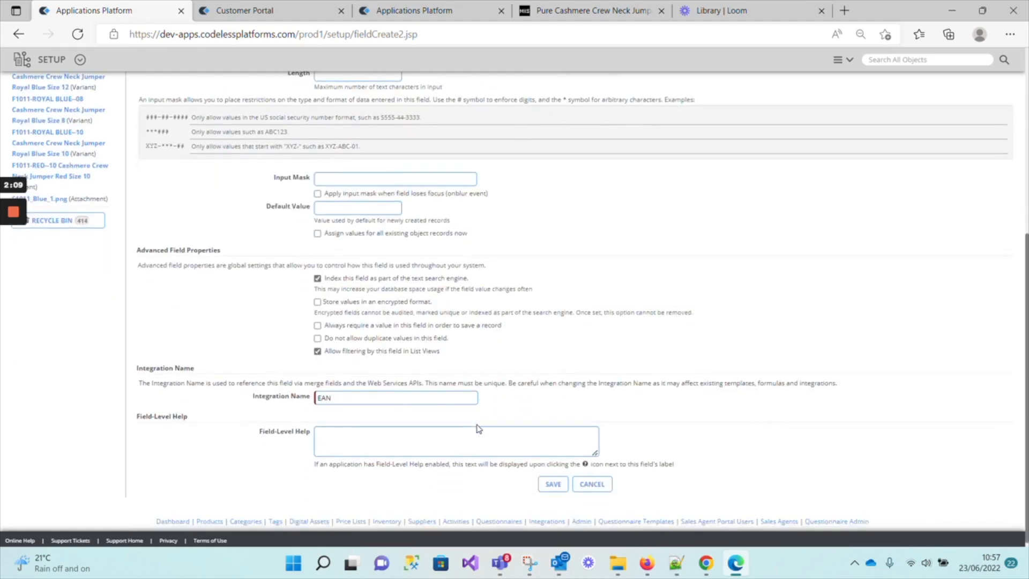
scroll(479, 429, "down", 1)
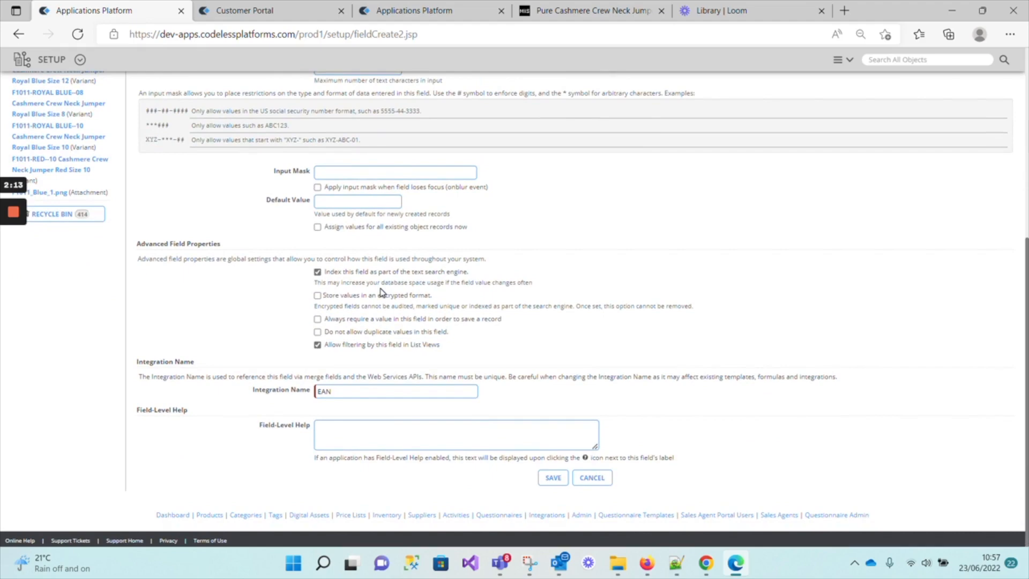
scroll(382, 294, "up", 4)
scroll(384, 295, "down", 4)
left_click(552, 478)
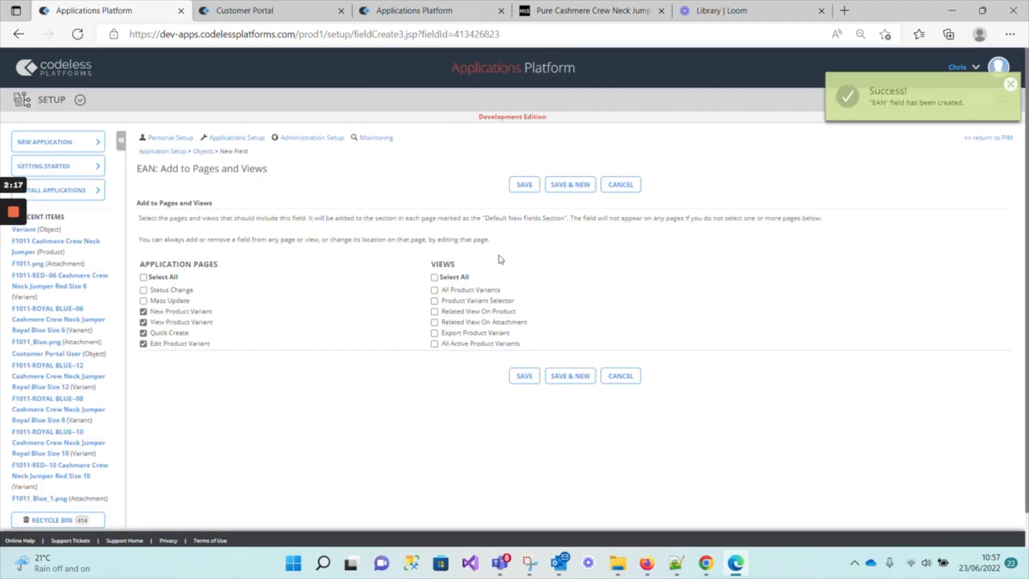
Add the EAN field to all six Variant views and save the page and view assignments.
left_click(435, 290)
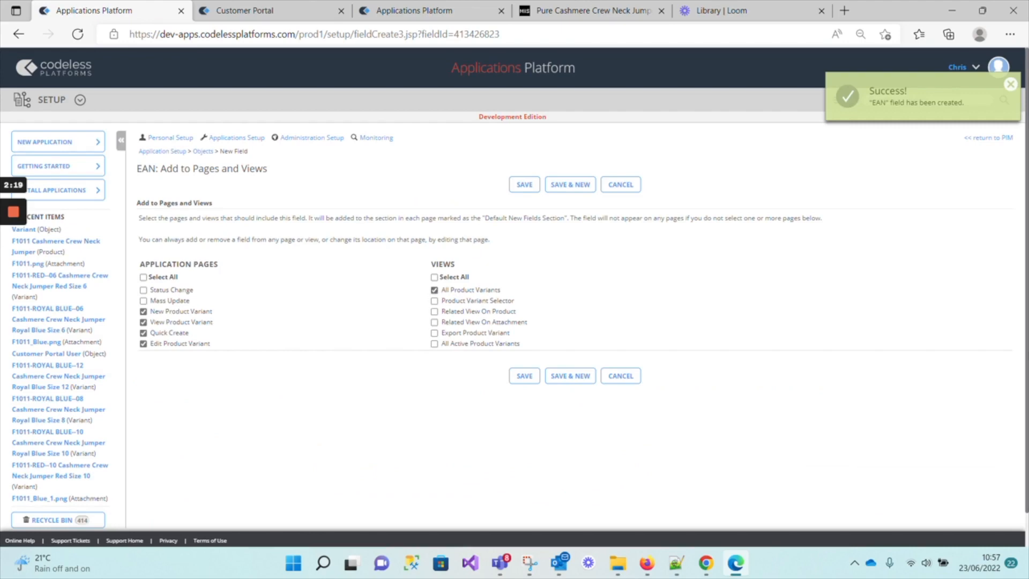
left_click(435, 301)
left_click(435, 312)
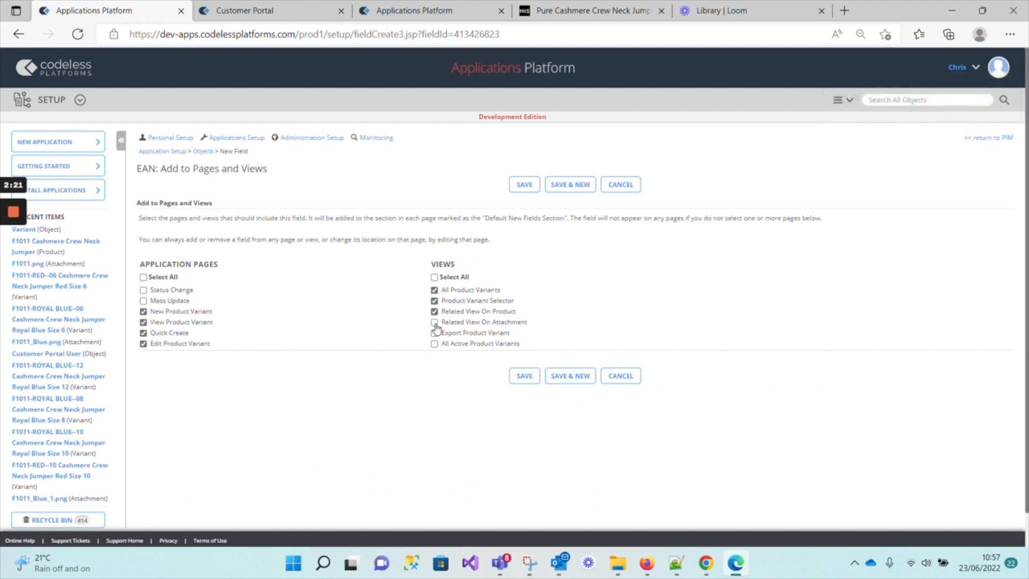
left_click(435, 322)
left_click(435, 333)
left_click(435, 343)
left_click(144, 301)
left_click(143, 301)
left_click(534, 186)
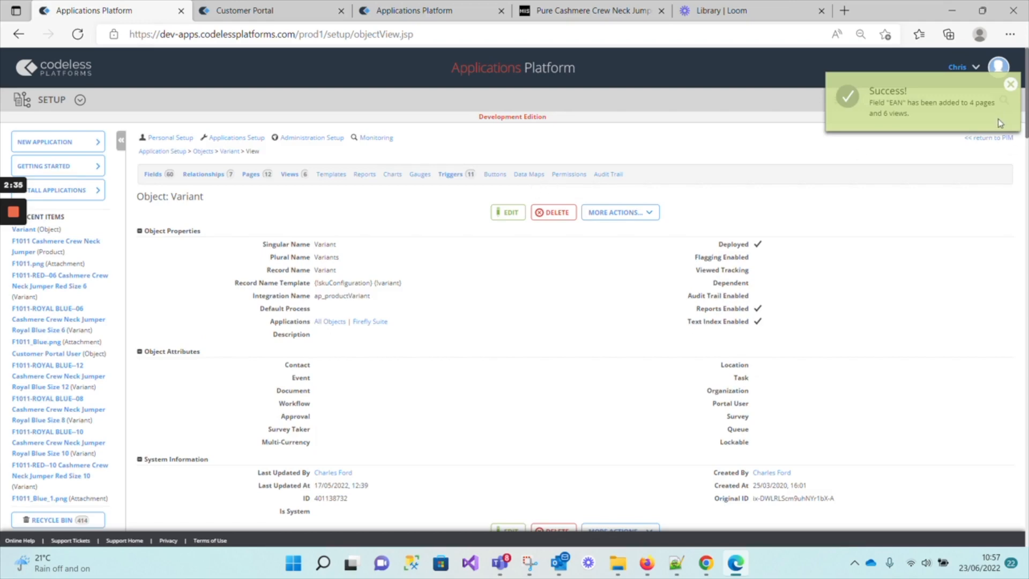
Return to the product list and open the F1011 Cashmere Crew Neck Jumper's variants.
left_click(997, 138)
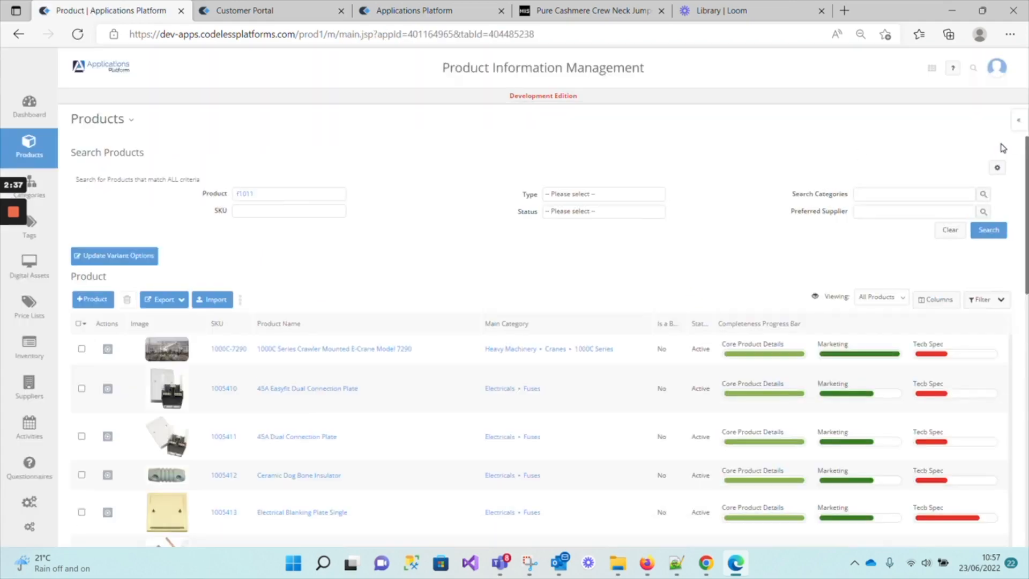
mouse_move(29, 142)
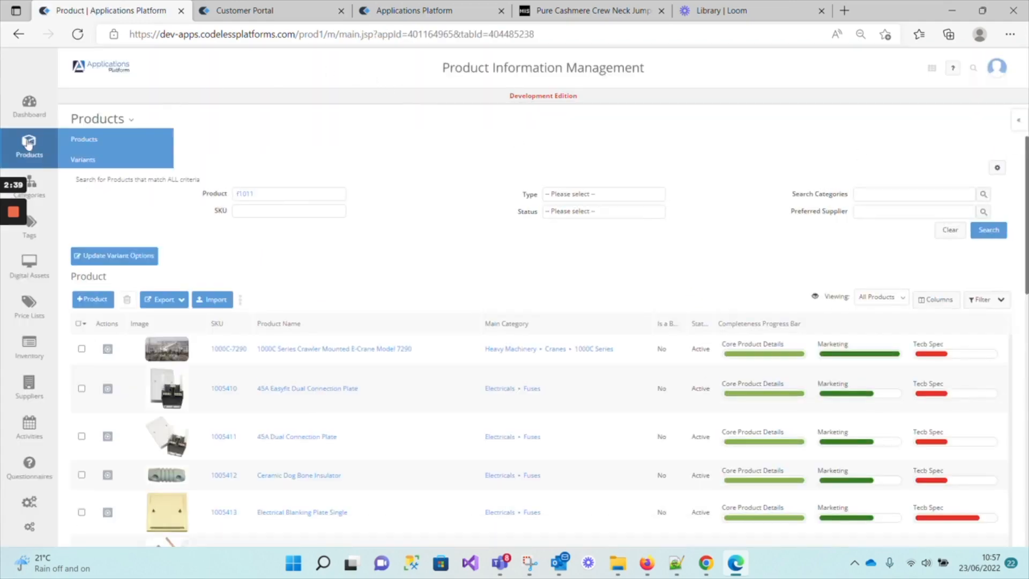
left_click(107, 146)
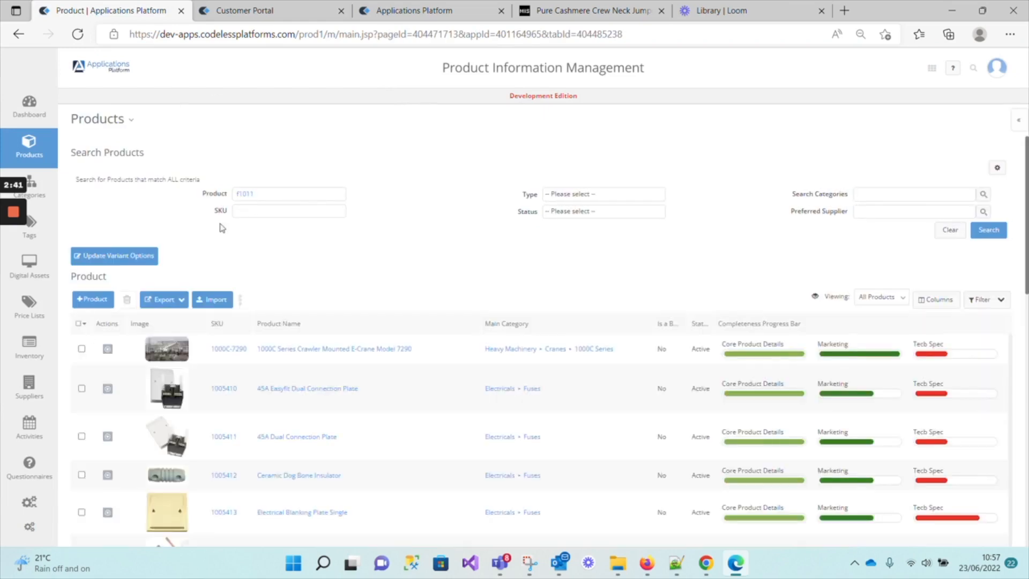
left_click(977, 235)
left_click(194, 340)
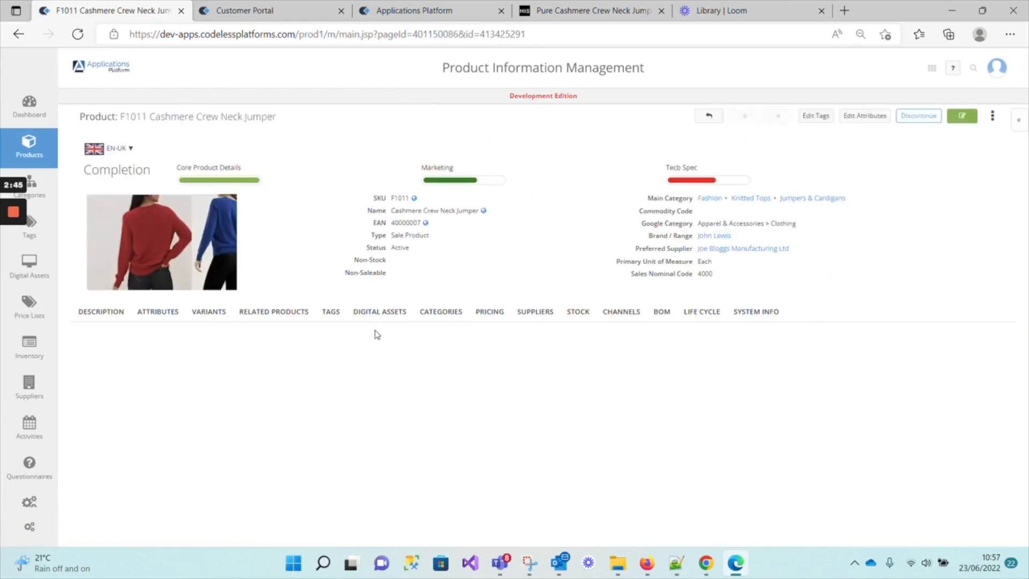
scroll(365, 325, "down", 1)
scroll(365, 326, "down", 3)
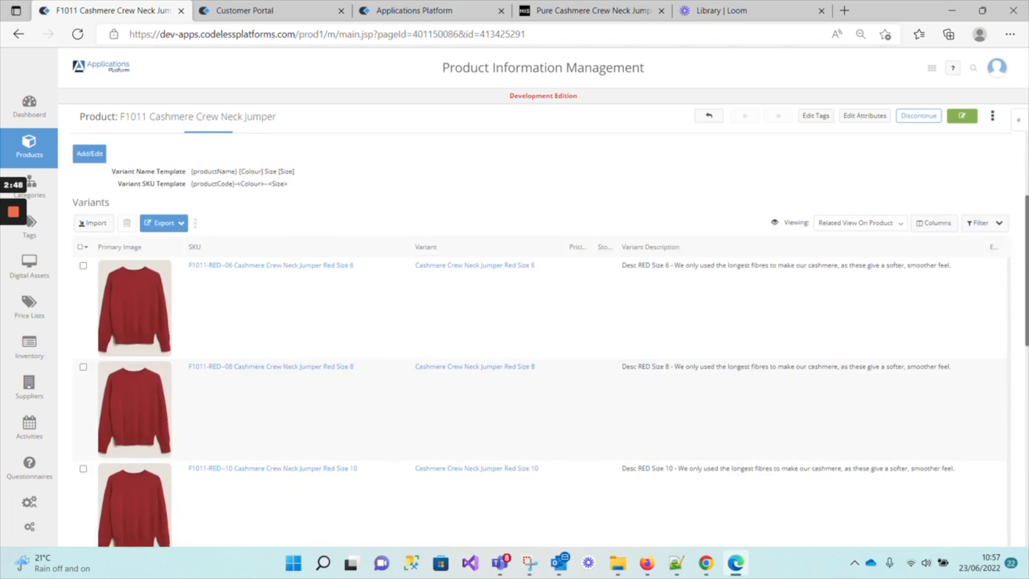
Hide the Variant Description column from the product's variants list.
left_click(939, 224)
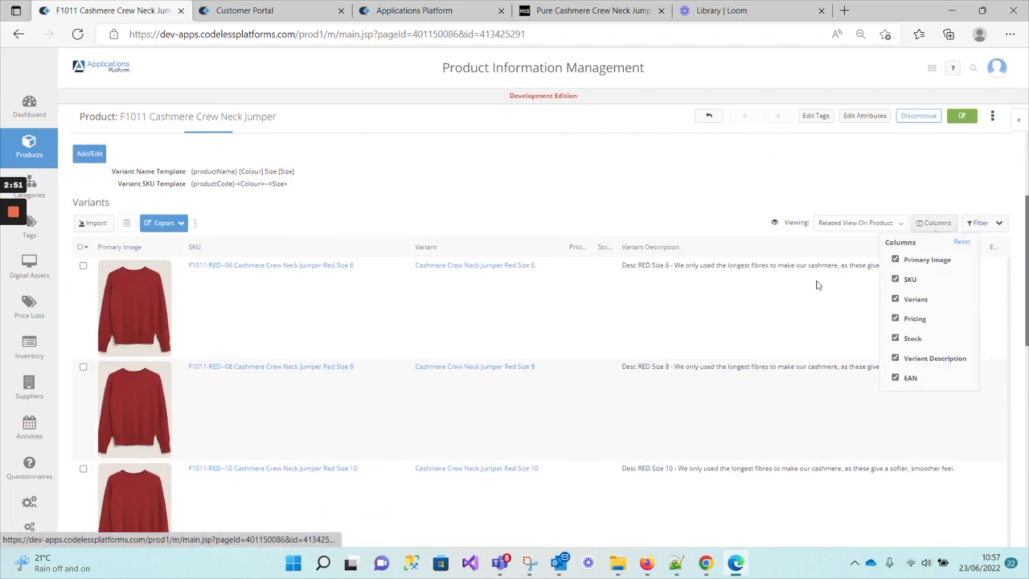
left_click(895, 359)
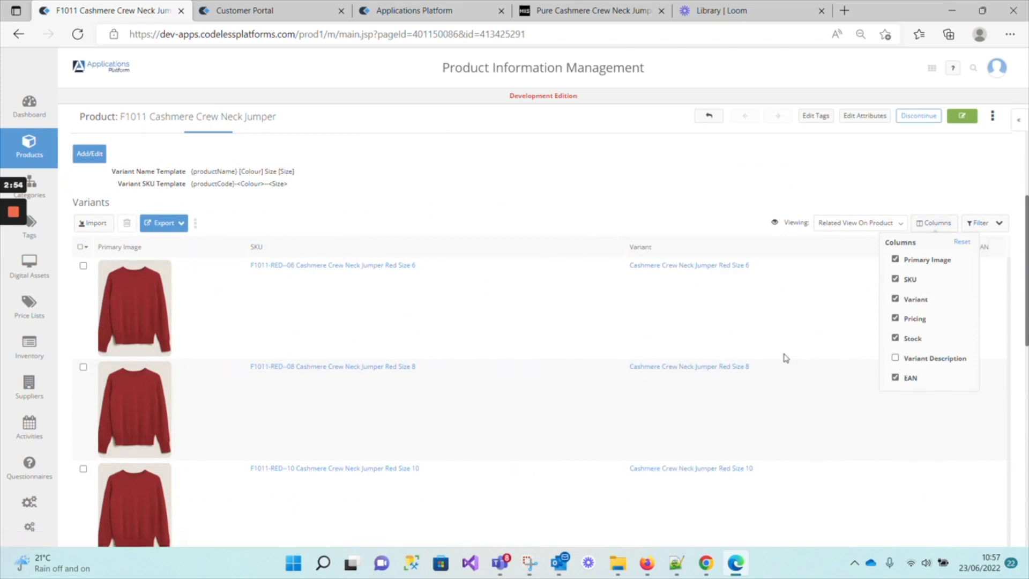
left_click(785, 358)
Hide the Pricing and Stock columns from the variants list, leaving EAN shown.
left_click(938, 224)
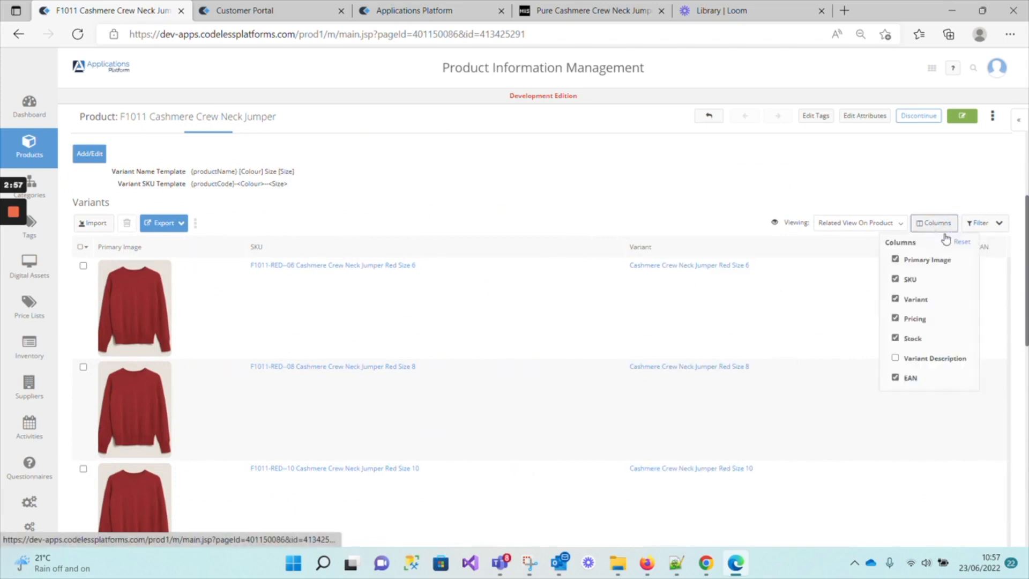
left_click(895, 319)
left_click(895, 338)
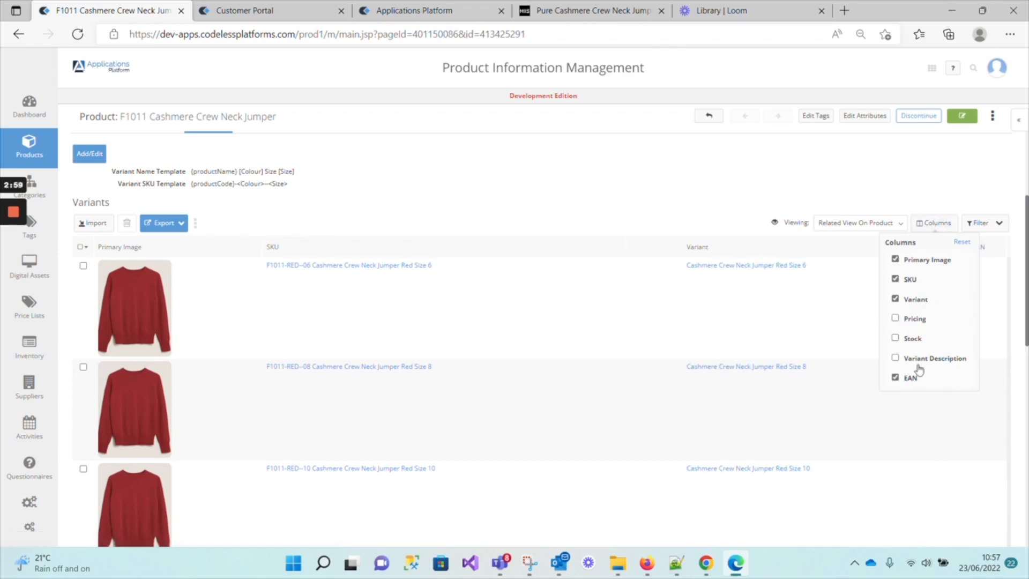
left_click(860, 388)
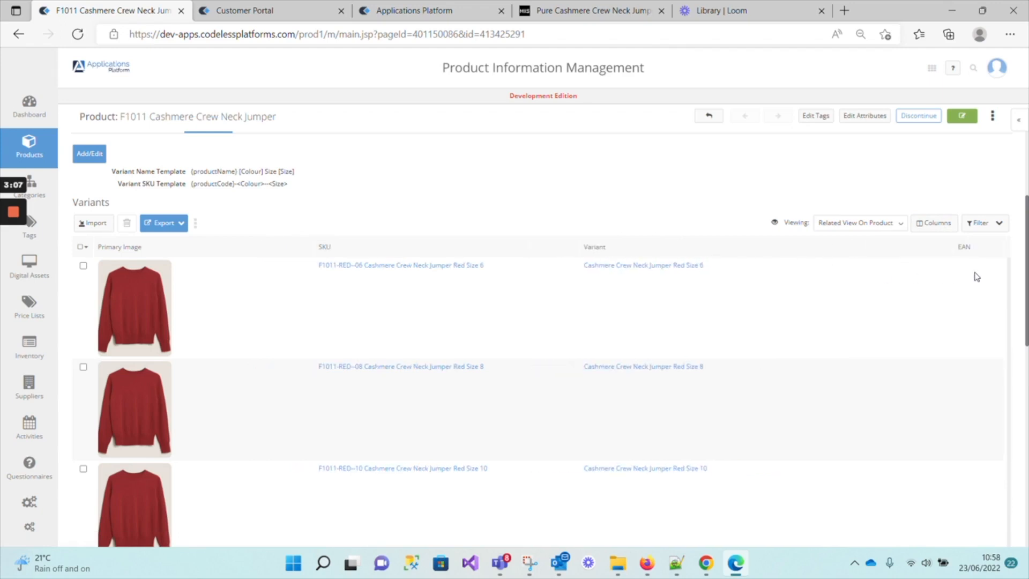
mouse_move(4, 230)
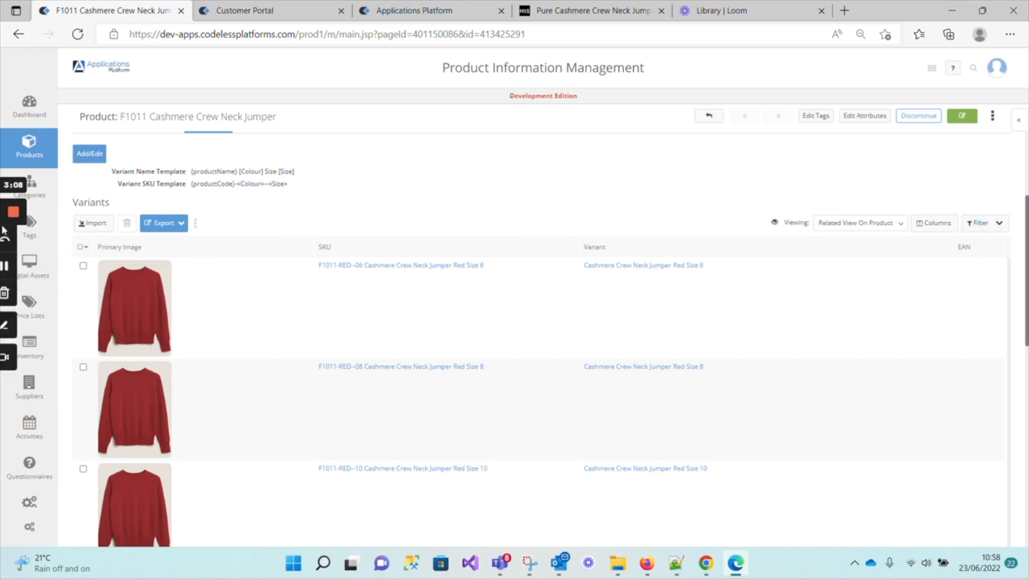
left_click(9, 264)
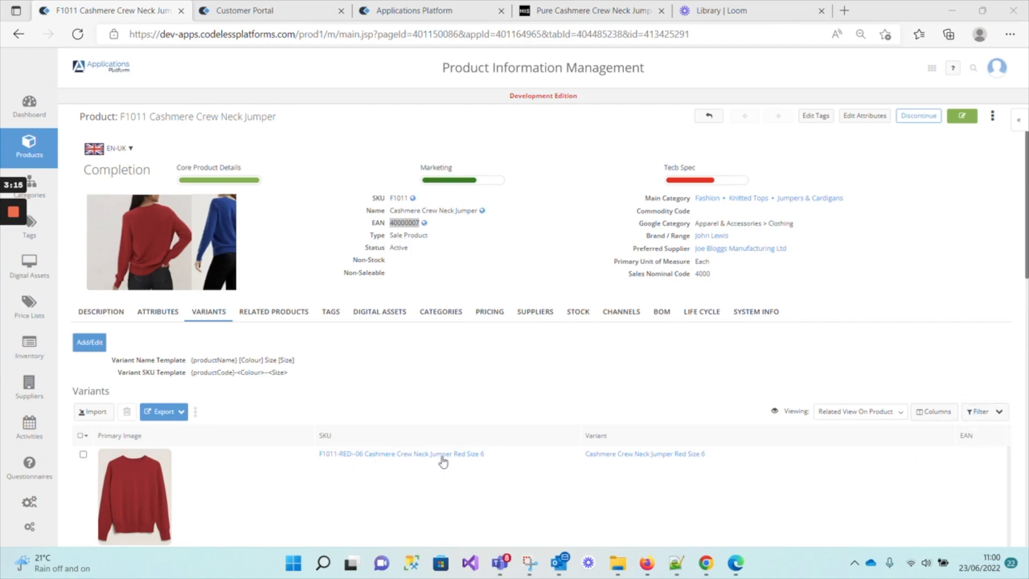
Open the F1011 Red Size 6 variant and set its EAN to 40000008.
scroll(445, 453, "down", 5)
scroll(448, 452, "up", 5)
left_click(445, 456)
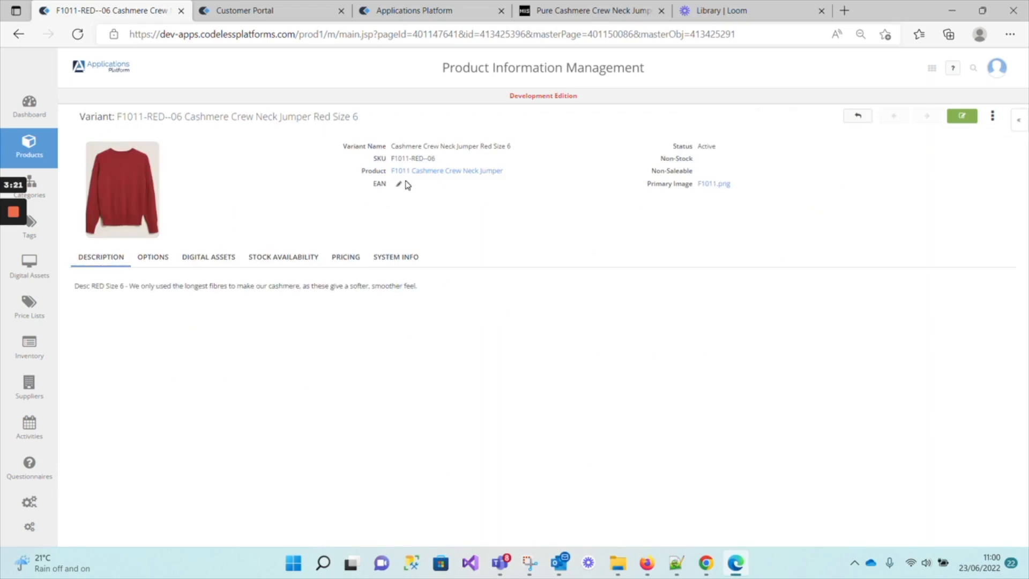
left_click(399, 184)
type("40000007")
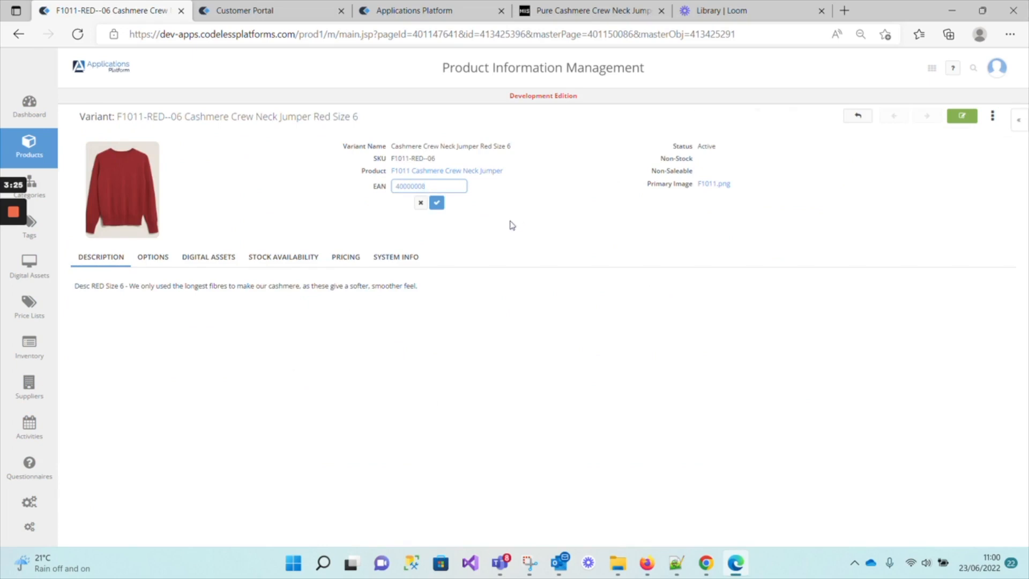
left_click(440, 206)
left_click(437, 203)
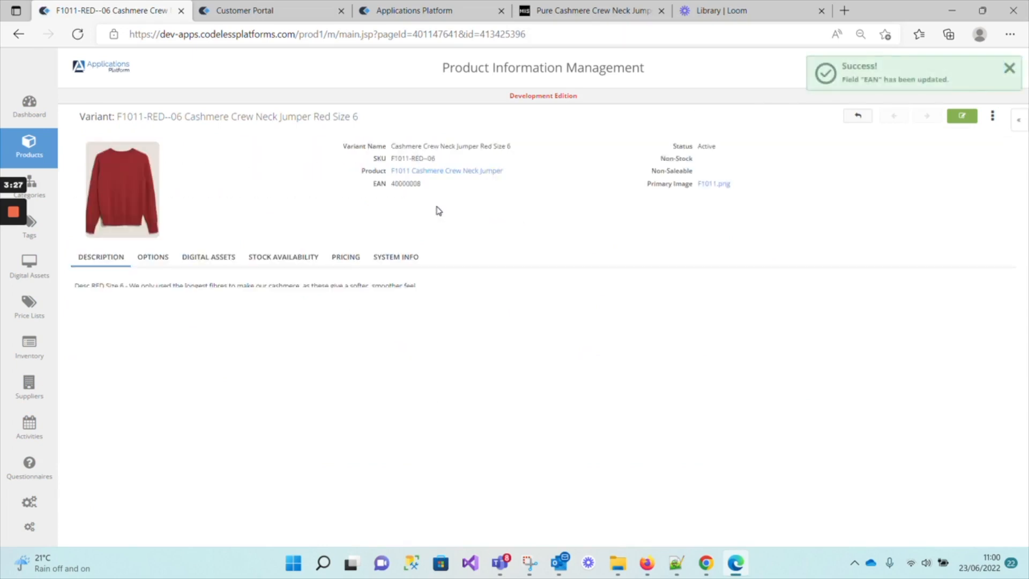
Return to the product, open the Red Size 8 variant for editing and set its EAN to 40000009.
left_click(858, 115)
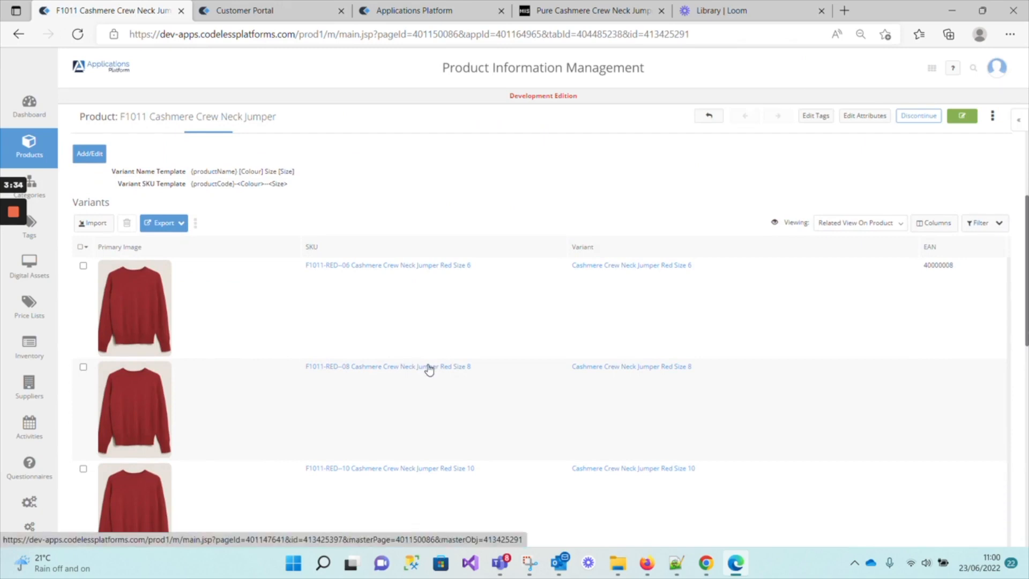
left_click(461, 367)
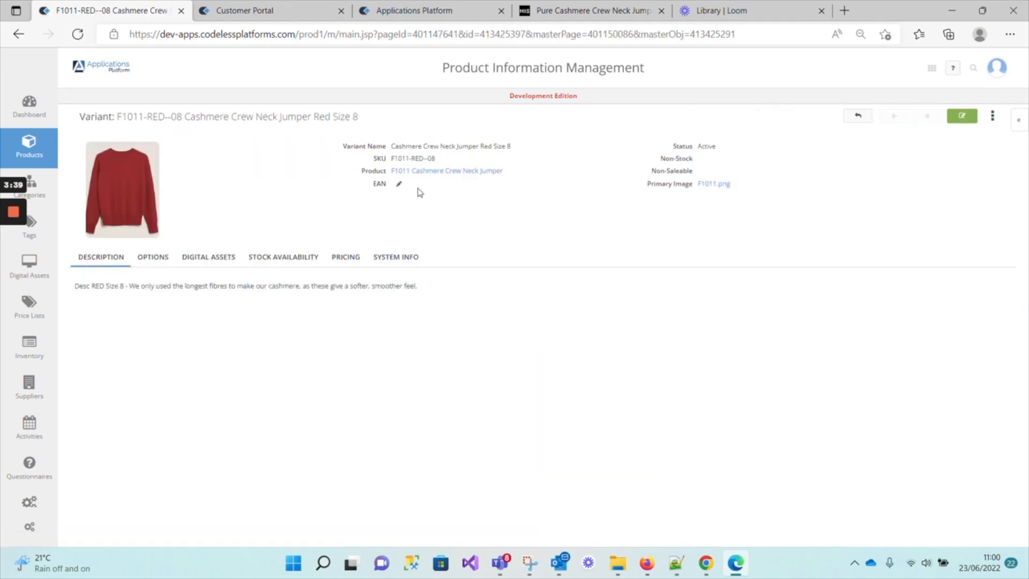
left_click(962, 116)
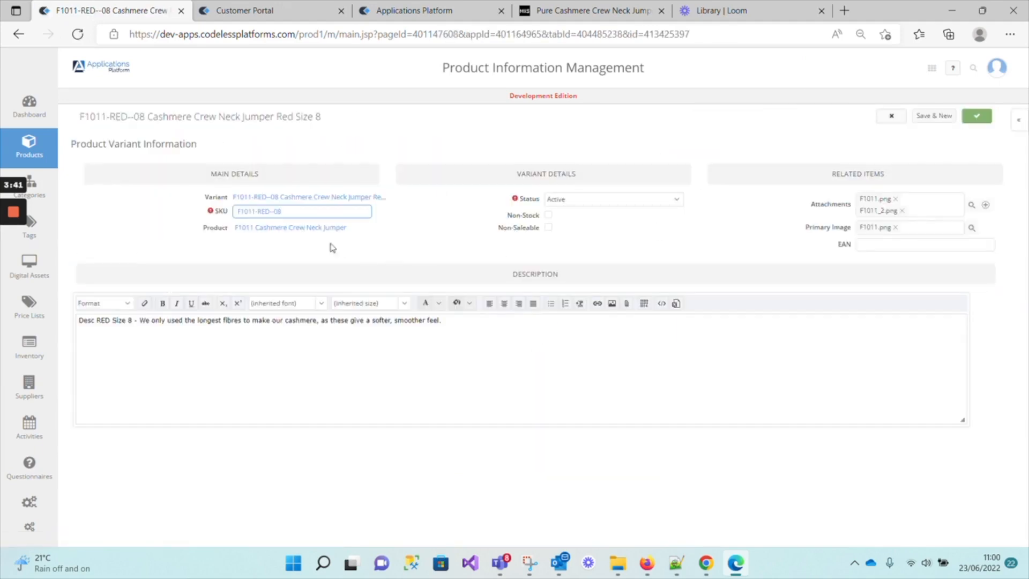
left_click(925, 245)
type("40000007")
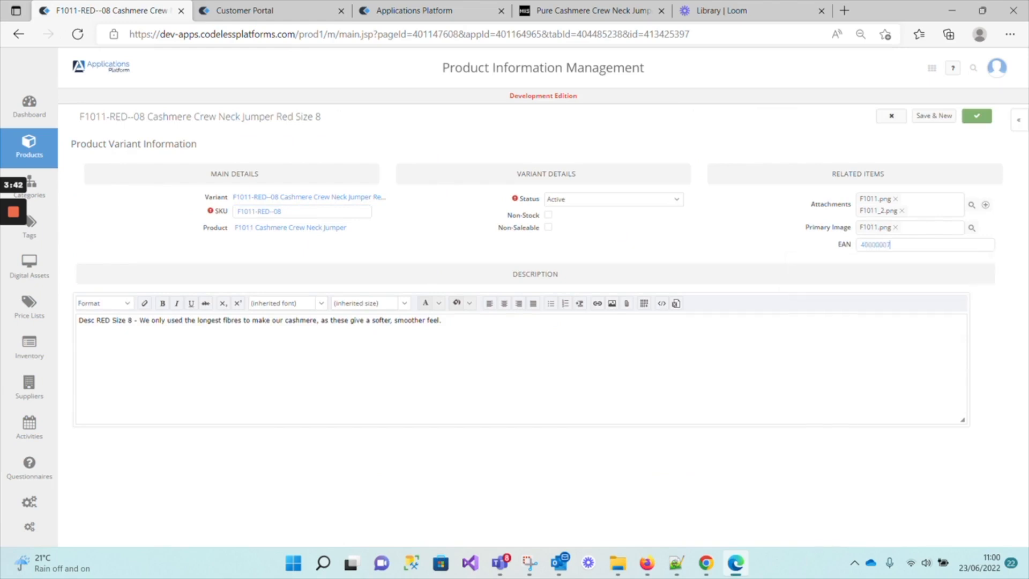
key("BackSpace")
type("9")
key("Return")
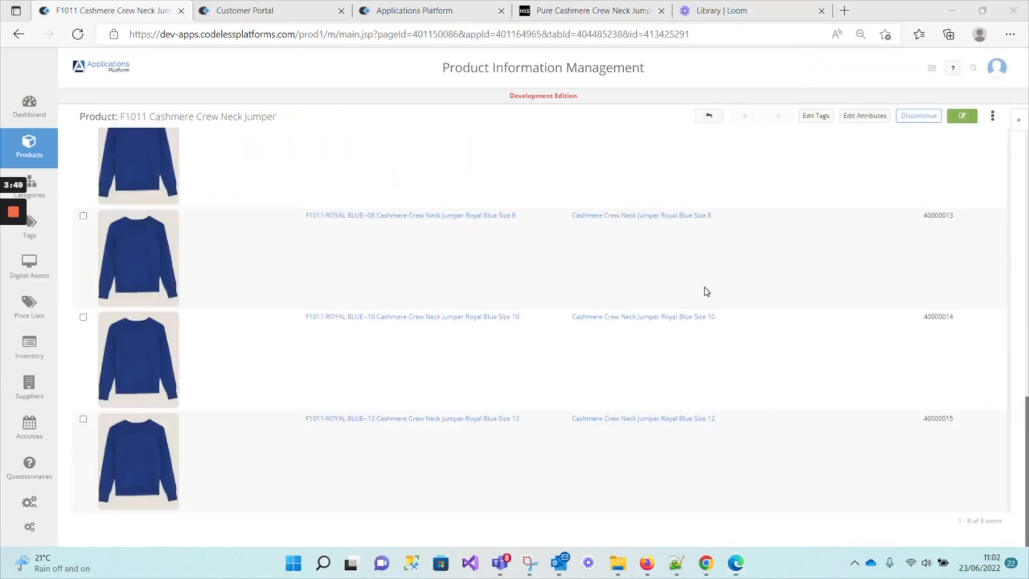
Hide the Primary Image column from the product's variants list.
scroll(699, 287, "up", 10)
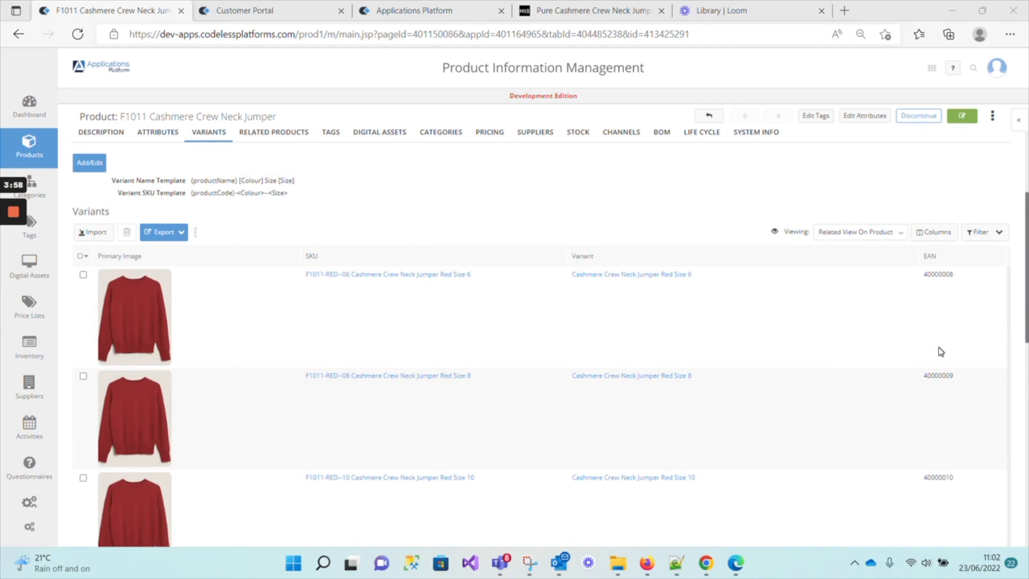
left_click(938, 232)
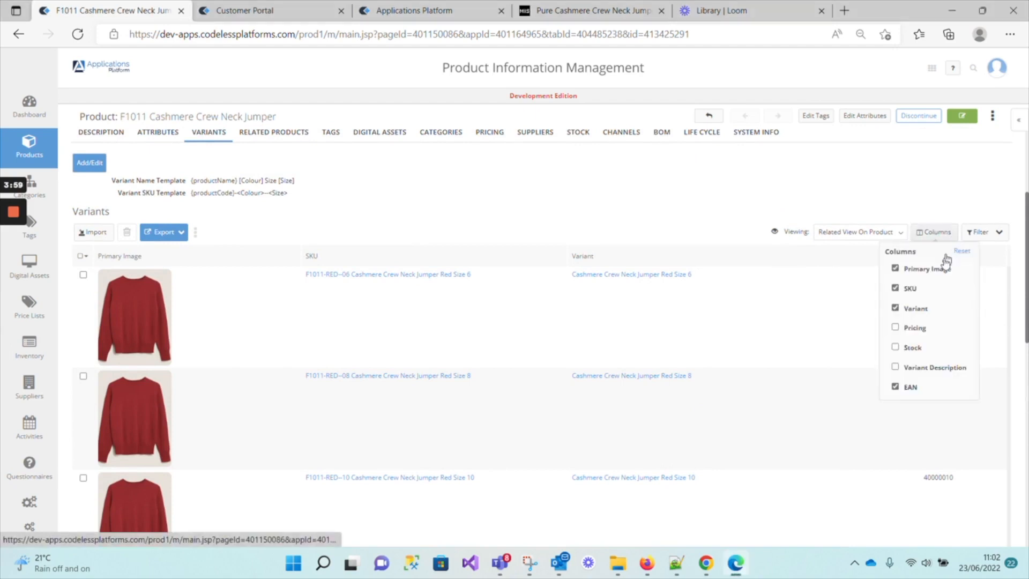
left_click(916, 270)
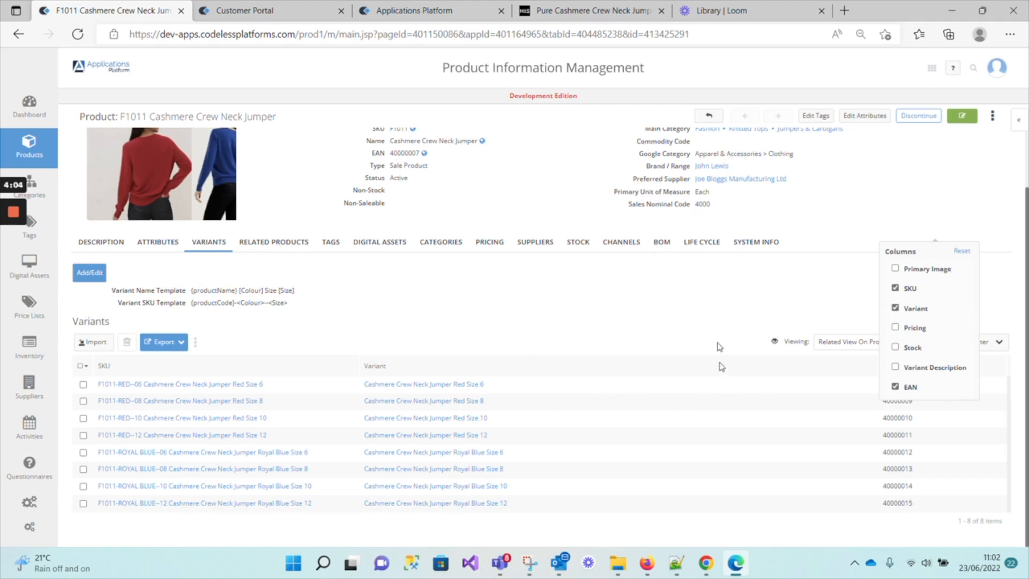
left_click(902, 445)
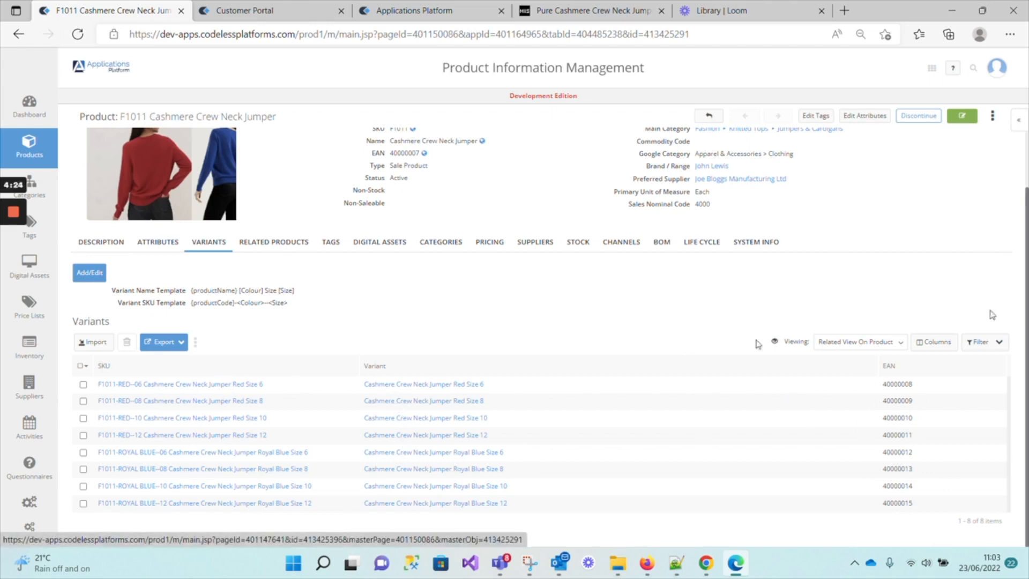
left_click(944, 344)
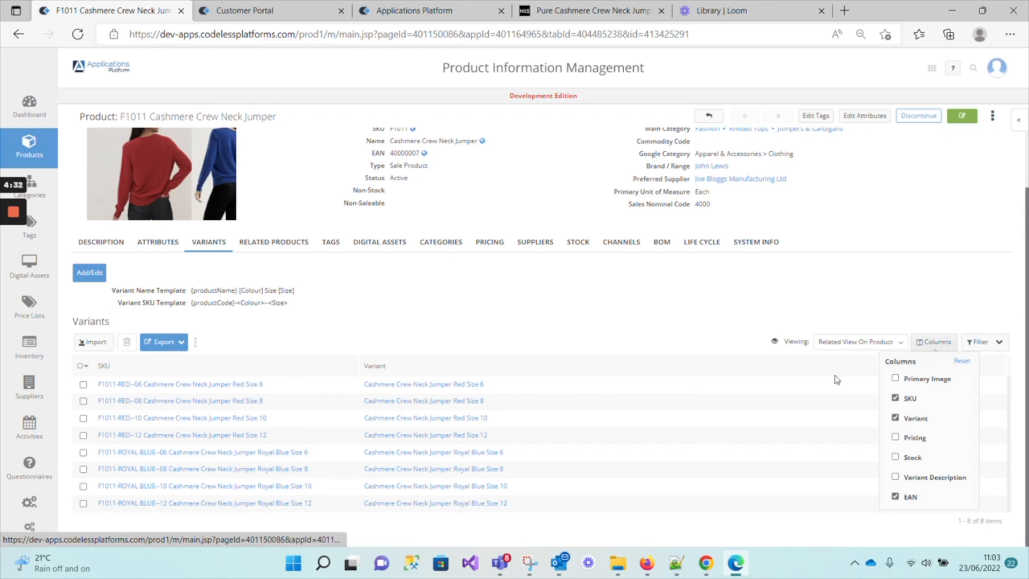
left_click(896, 378)
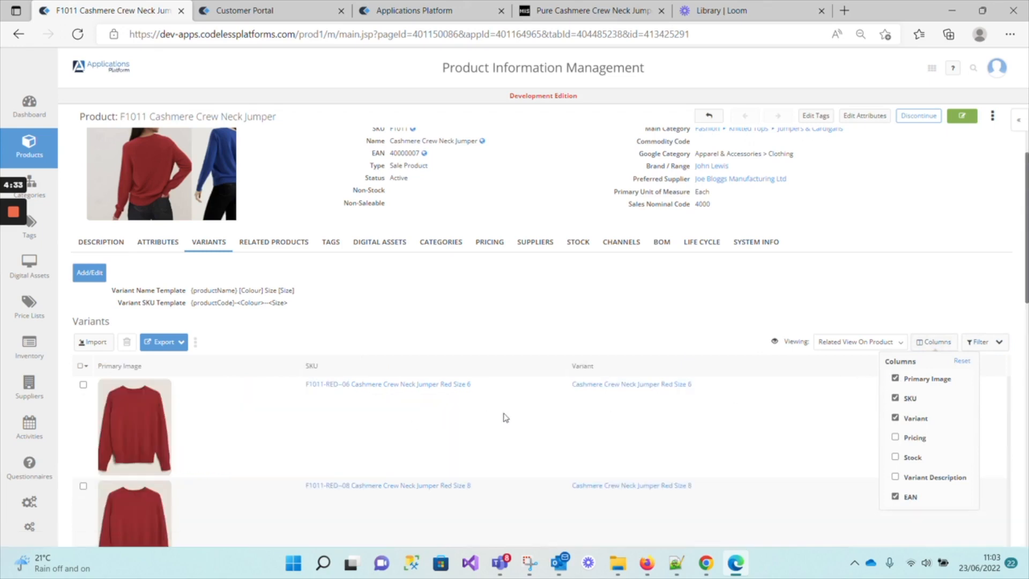
left_click(896, 379)
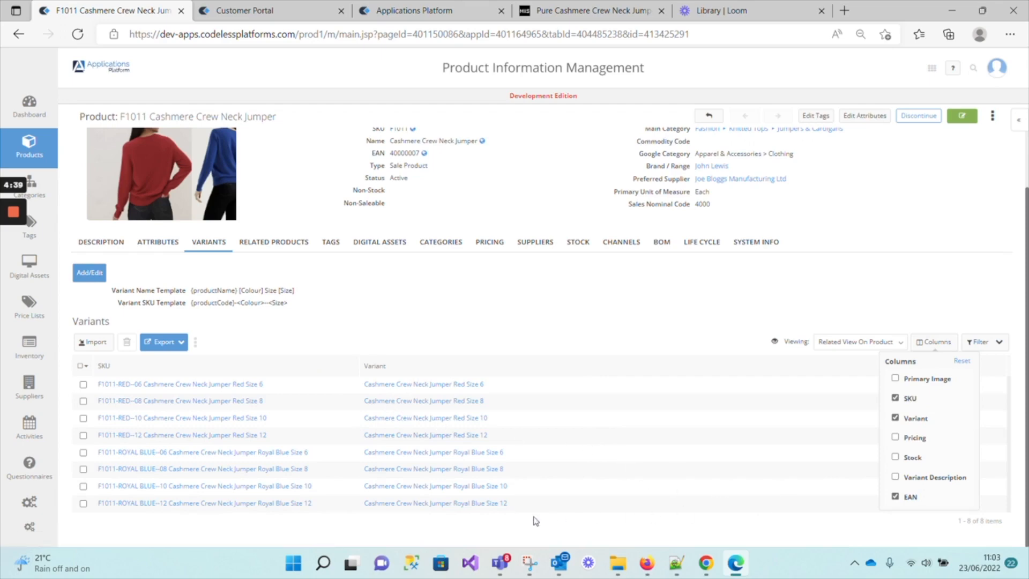
left_click(816, 526)
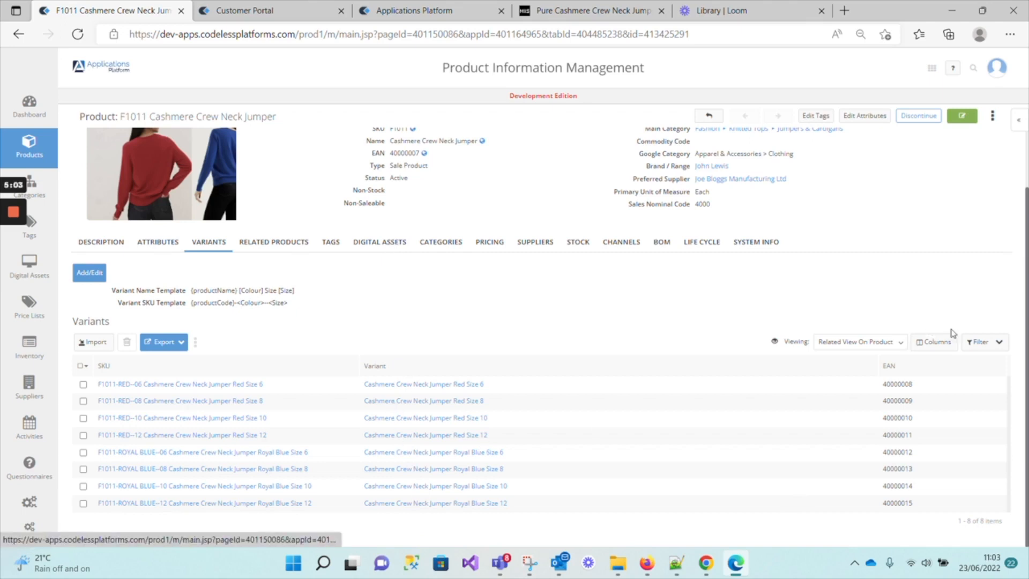
Show the Pricing, Stock and Variant Description columns again in the variants list.
left_click(901, 342)
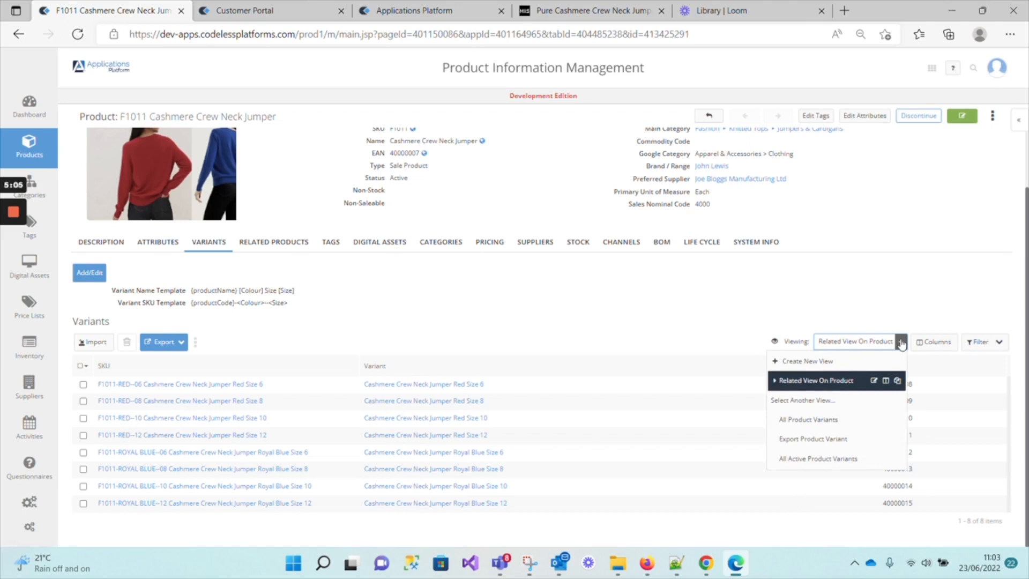
left_click(934, 342)
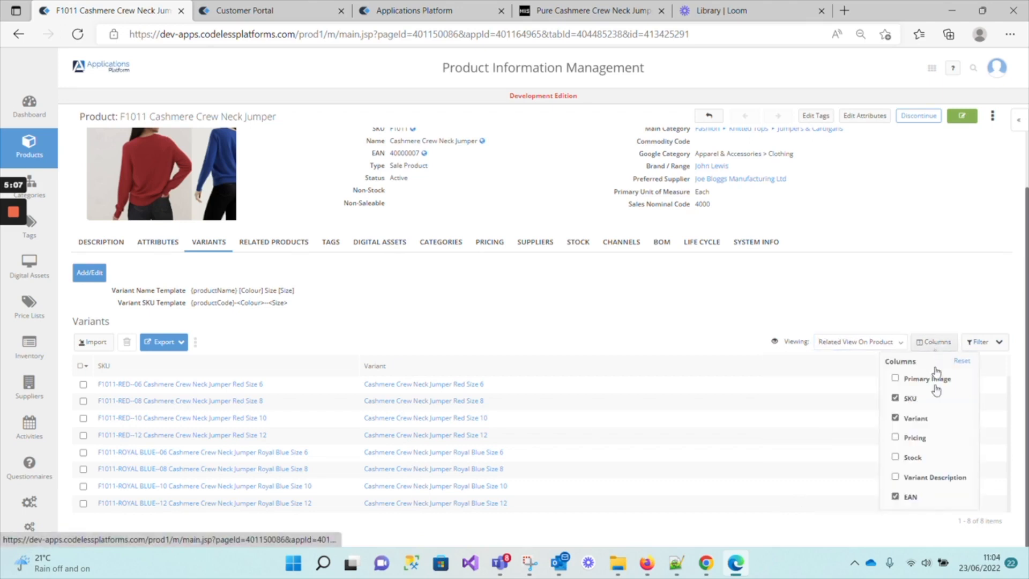
left_click(906, 439)
left_click(911, 458)
left_click(920, 477)
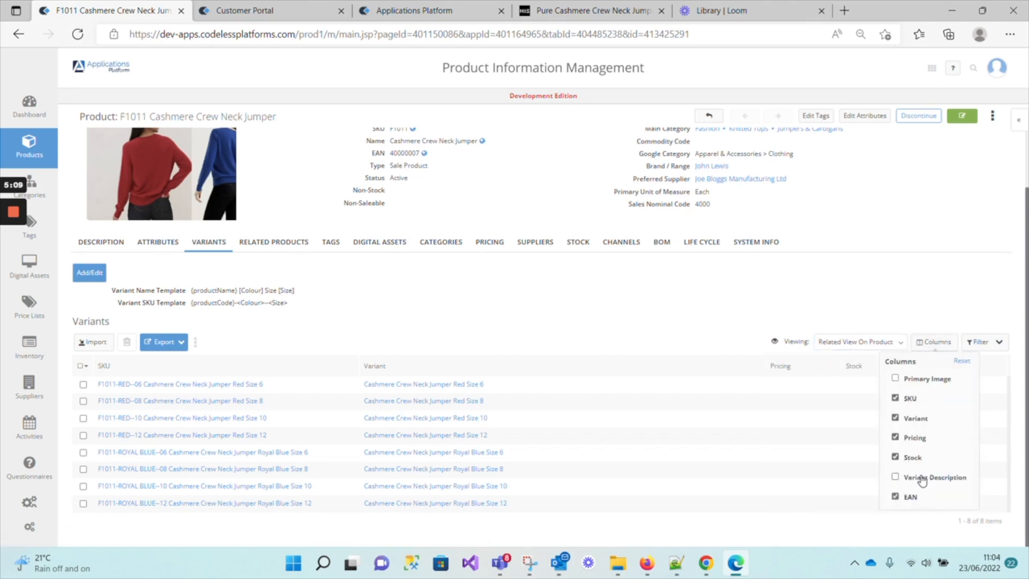